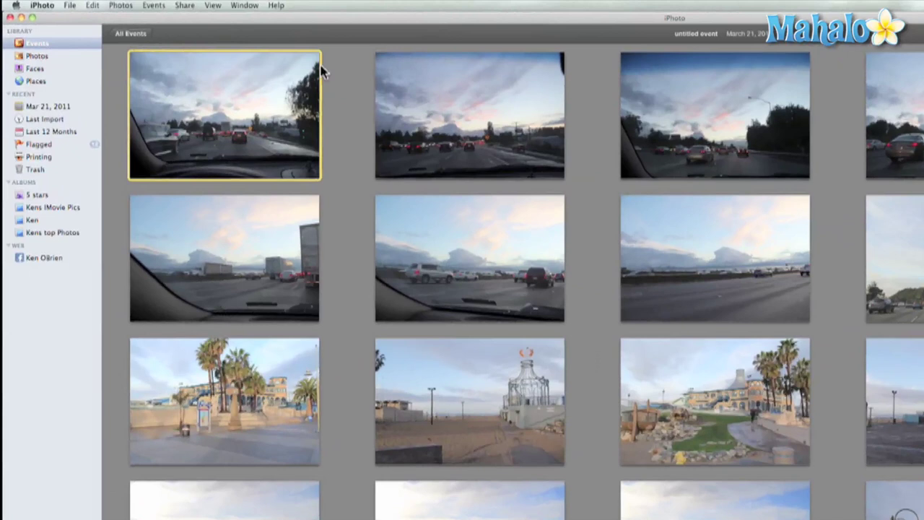
View the fourth highway photo full-size, then go back to the event's photo grid.
left_click(121, 5)
mouse_move(152, 70)
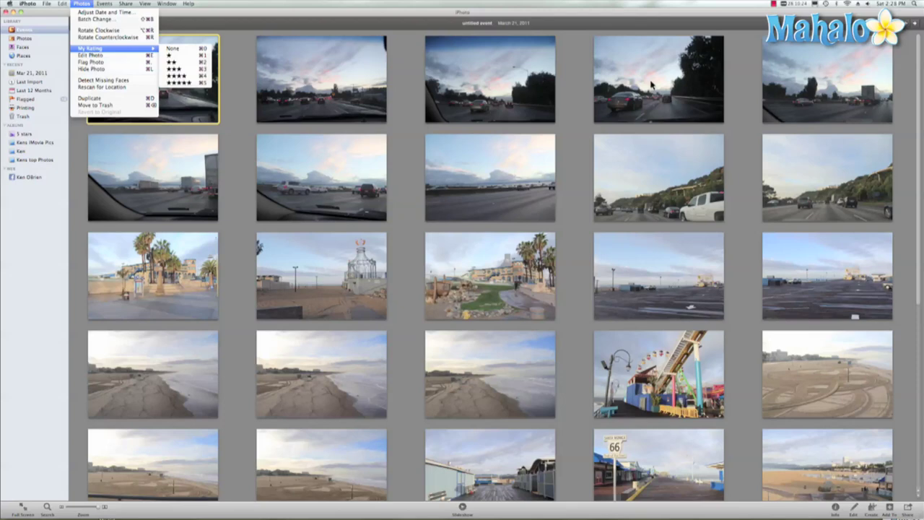
left_click(652, 85)
double_click(652, 84)
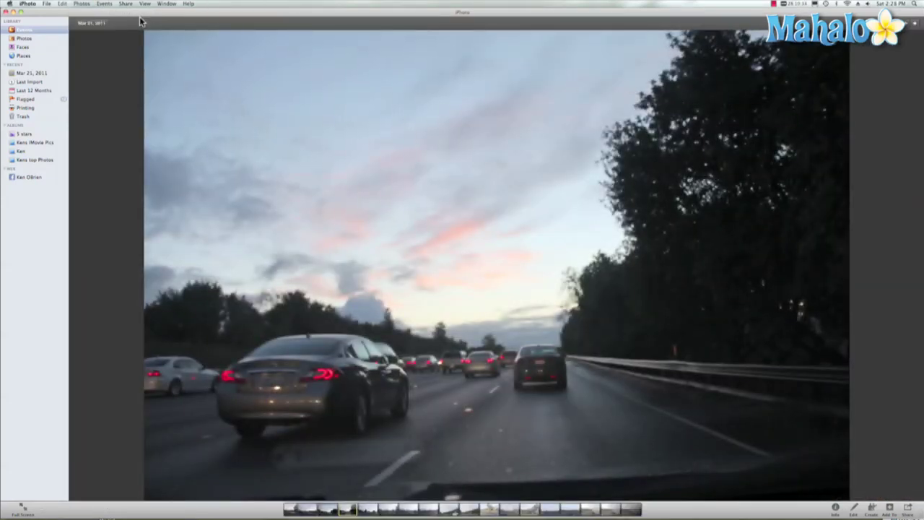
left_click(94, 24)
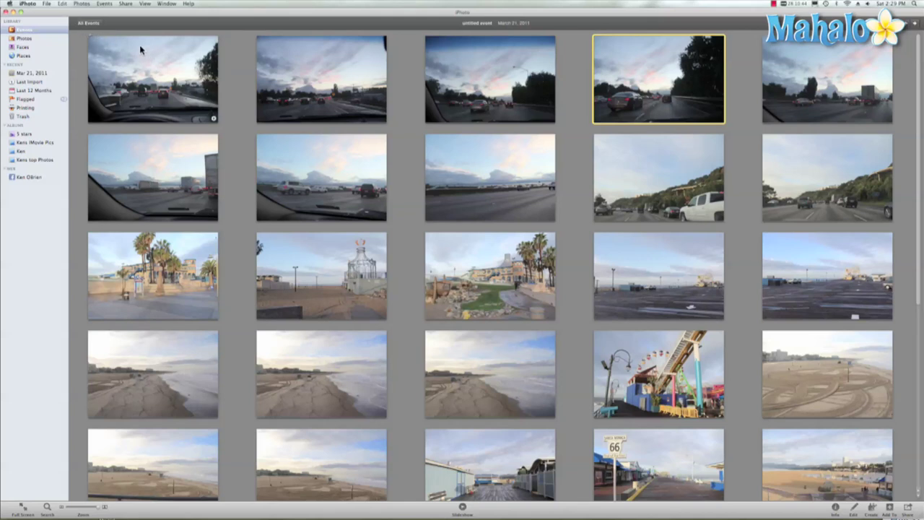
Rate the fourth highway photo five stars and confirm its rating.
left_click(82, 3)
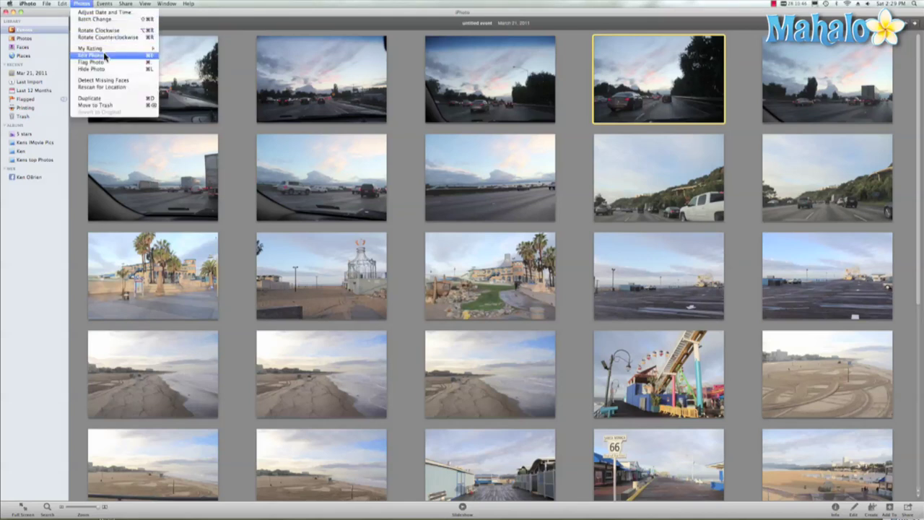
mouse_move(104, 52)
left_click(204, 83)
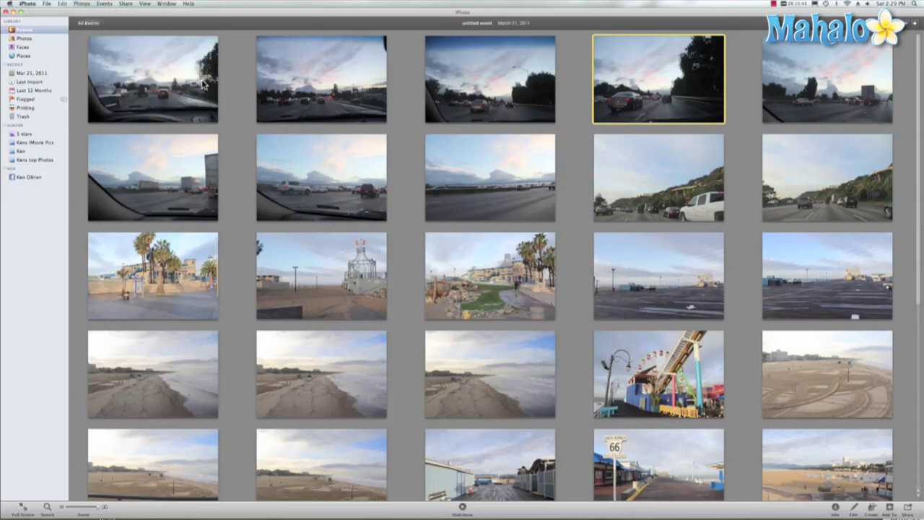
left_click(203, 83)
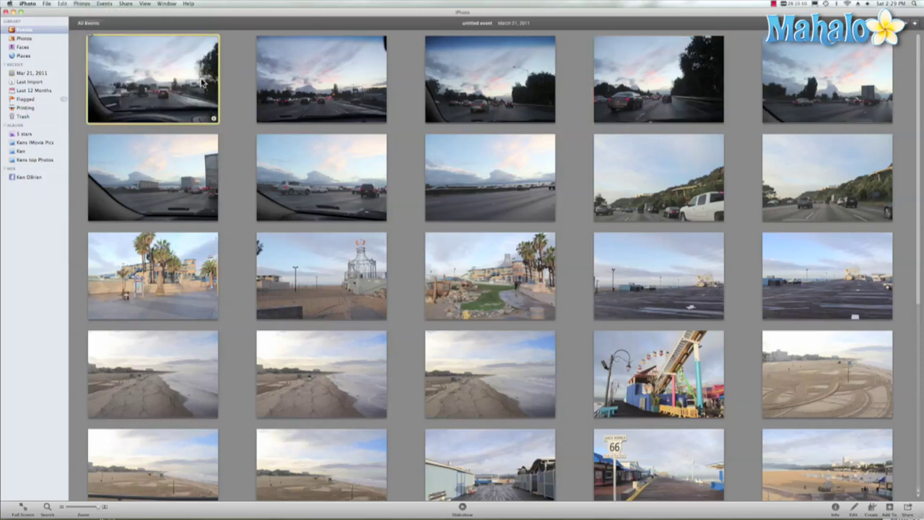
left_click(588, 38)
right_click(652, 52)
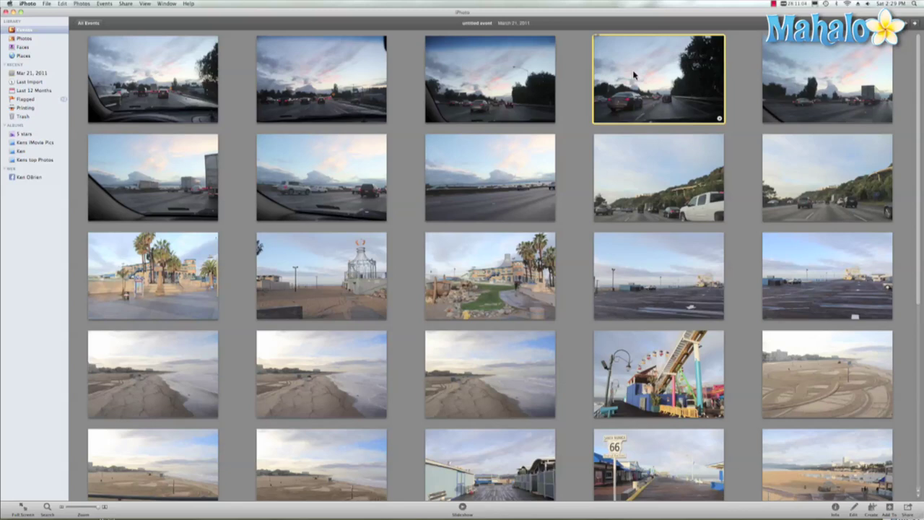
Select the first through fifth top-row highway photos, rate them four stars, and check the first three.
left_click(173, 92)
key("shift")
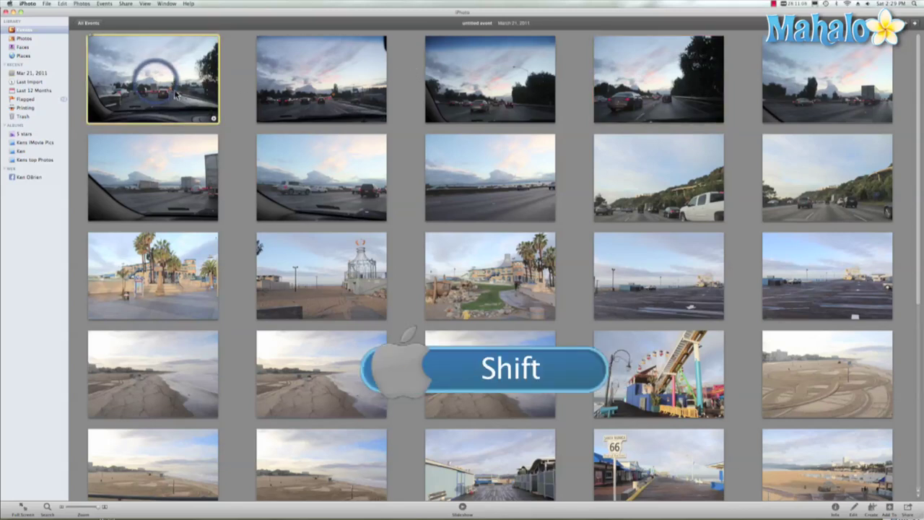
left_click(816, 78, "shift")
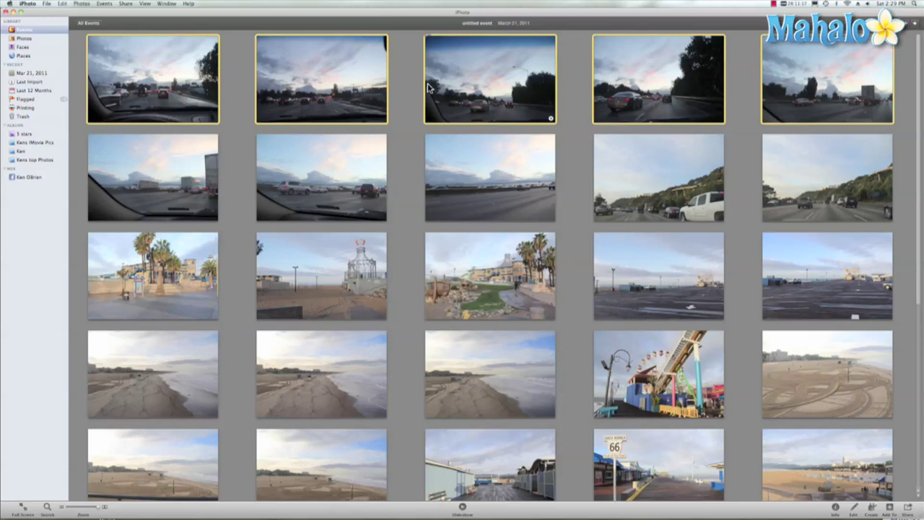
key("super+4")
right_click(201, 81)
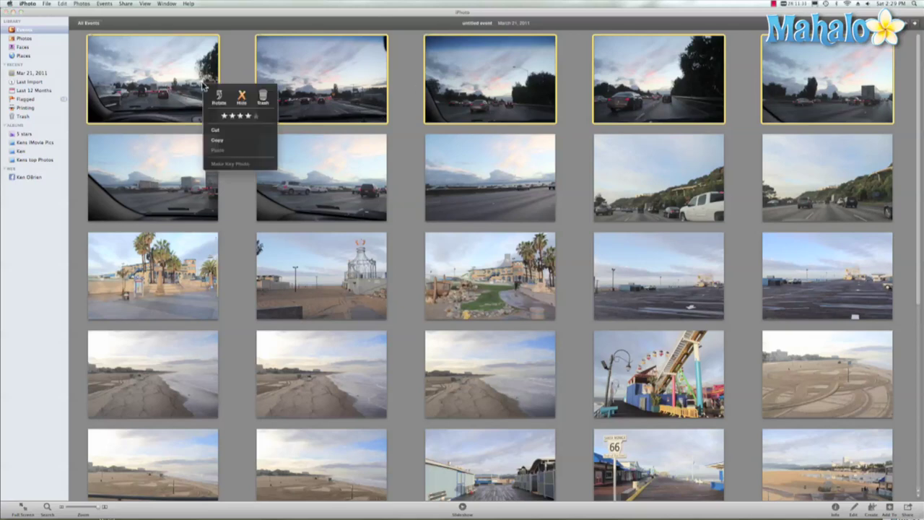
right_click(319, 69)
right_click(487, 69)
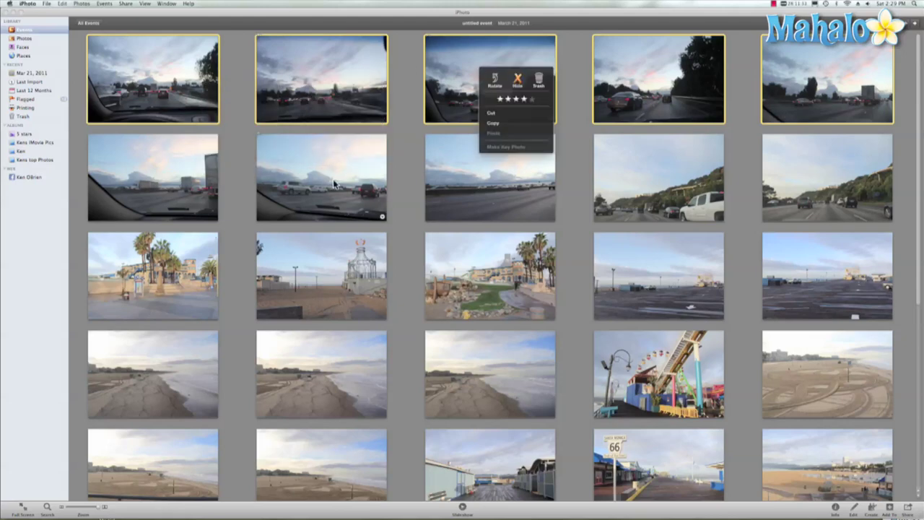
key("Escape")
scroll(299, 204, "down", 2)
scroll(298, 204, "down", 6)
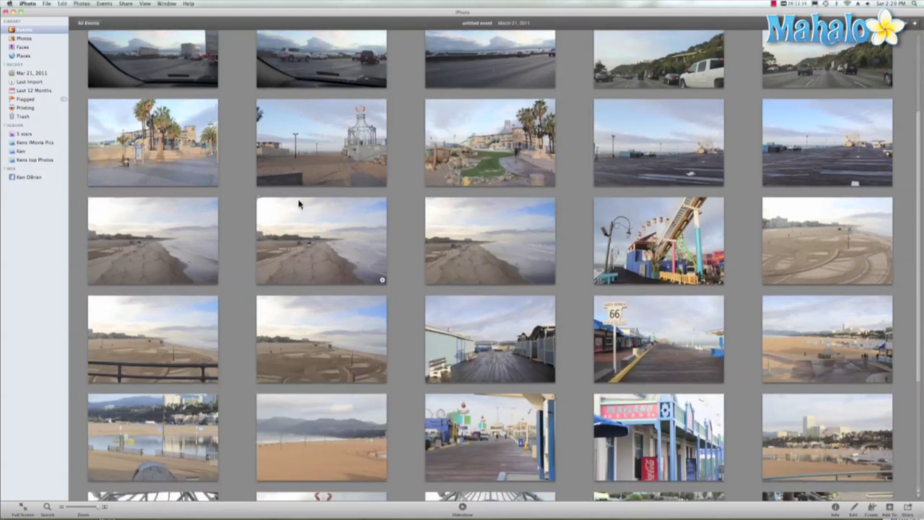
scroll(299, 204, "down", 3)
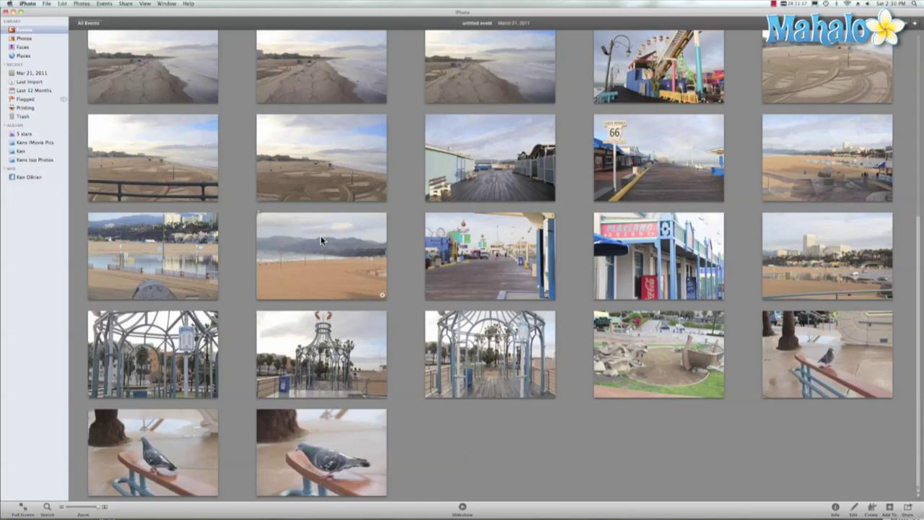
double_click(320, 235)
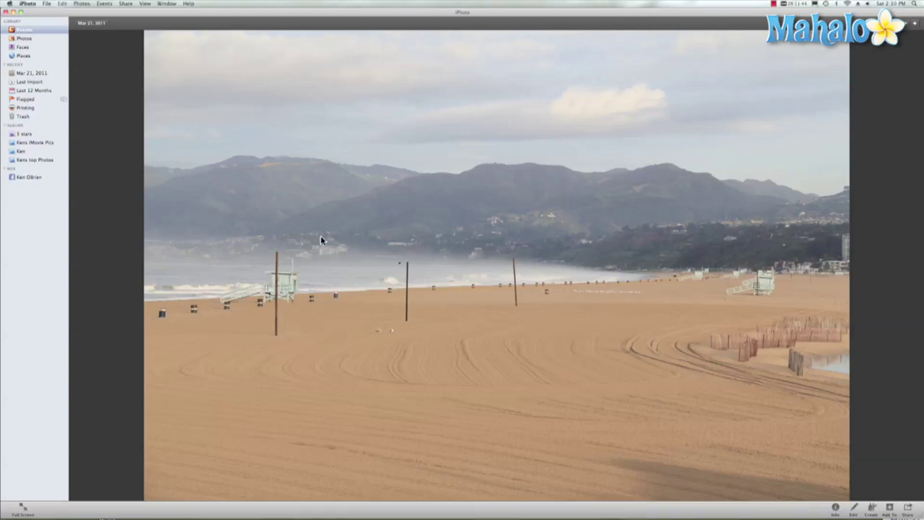
double_click(320, 235)
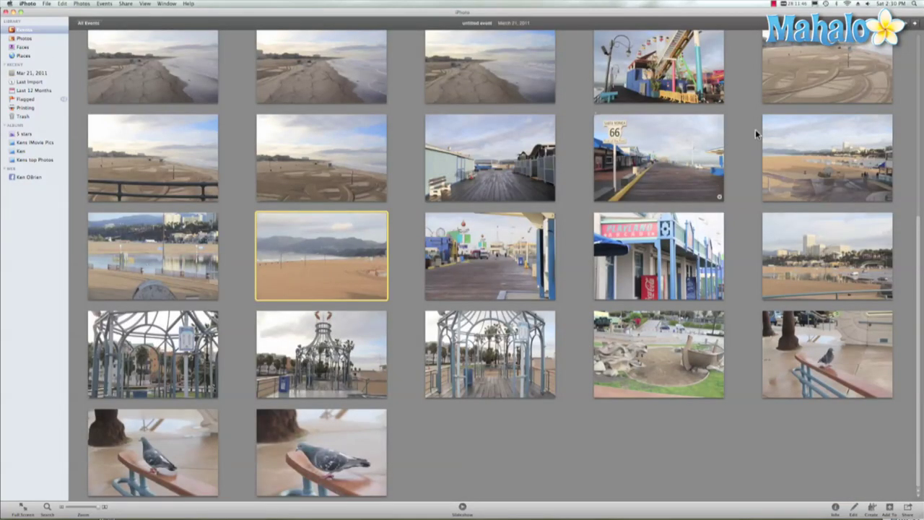
Select the favourite beach, Route 66 pier, skyline, pigeon and gazebo photos together.
left_click(818, 82, "super")
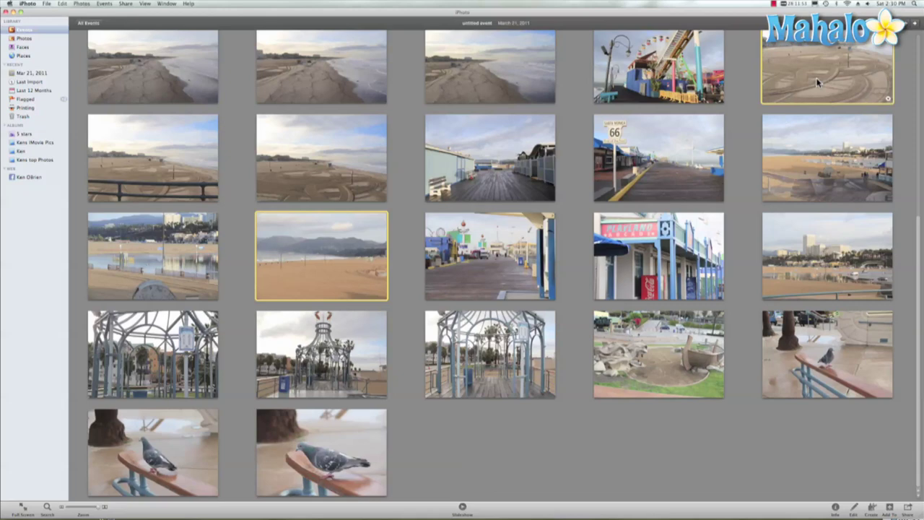
left_click(65, 187)
left_click(153, 161, "super")
left_click(329, 163, "super")
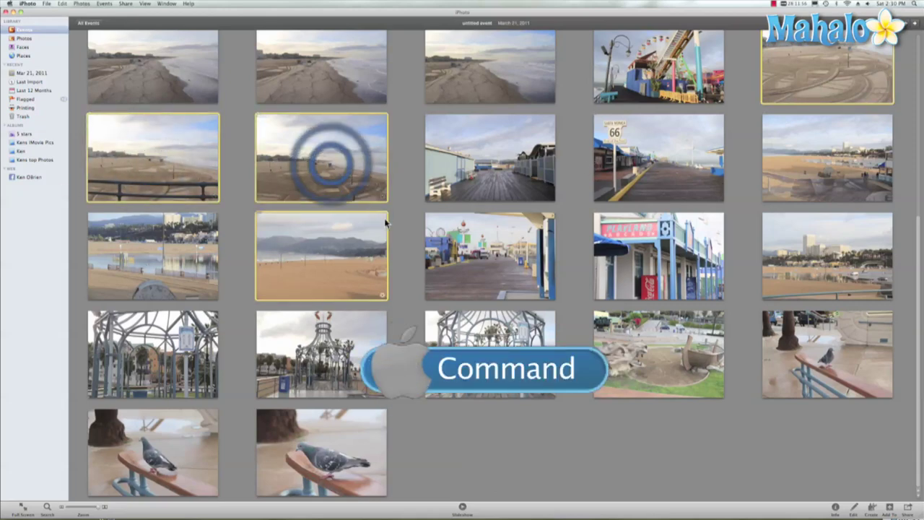
left_click(658, 160, "super")
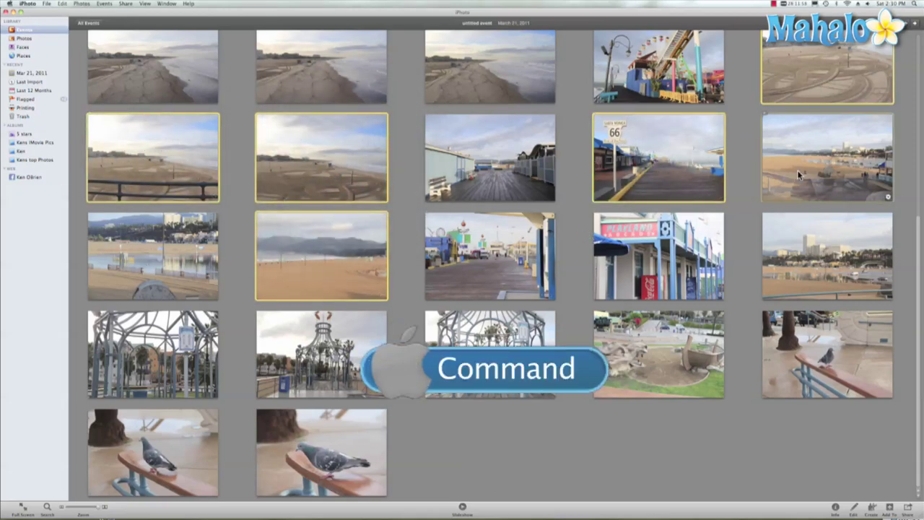
left_click(830, 160, "super")
left_click(164, 259, "super")
left_click(823, 257, "super")
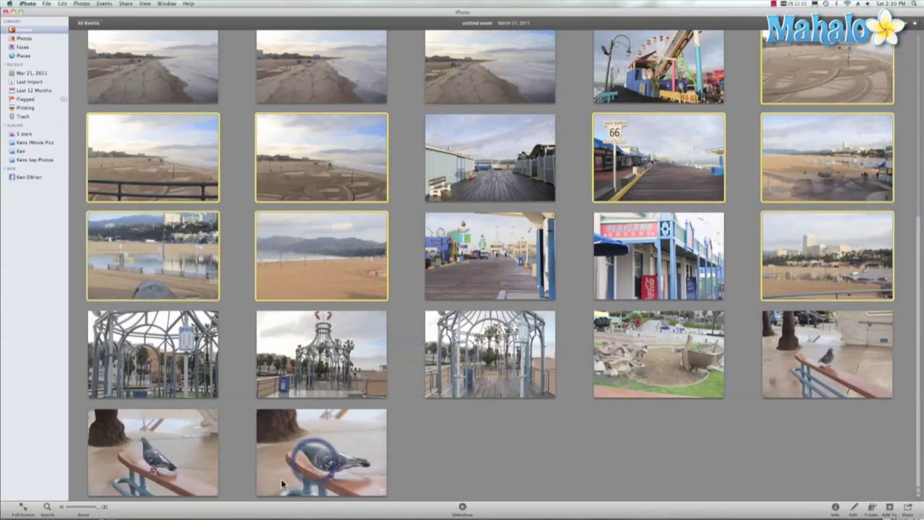
left_click(352, 464, "super")
left_click(319, 367, "super")
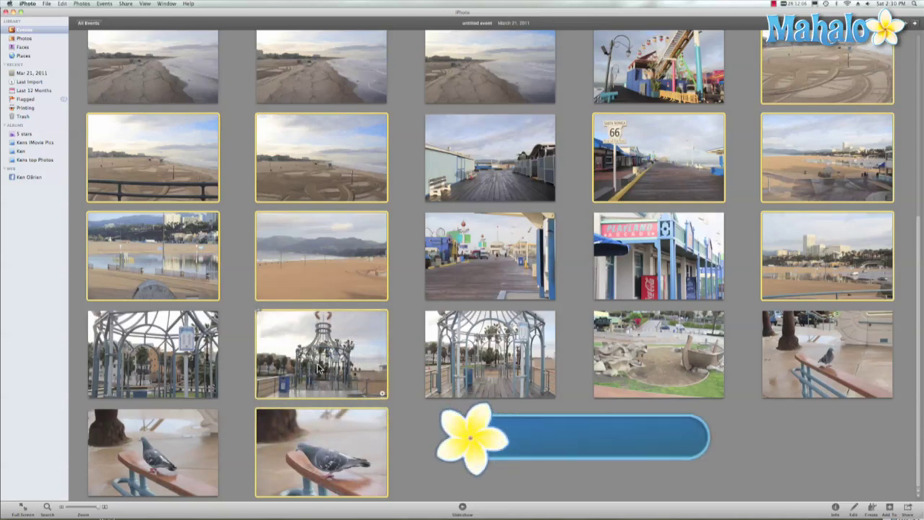
Rate the selected photos five stars and confirm the rating on the pigeon photo.
key("super+5")
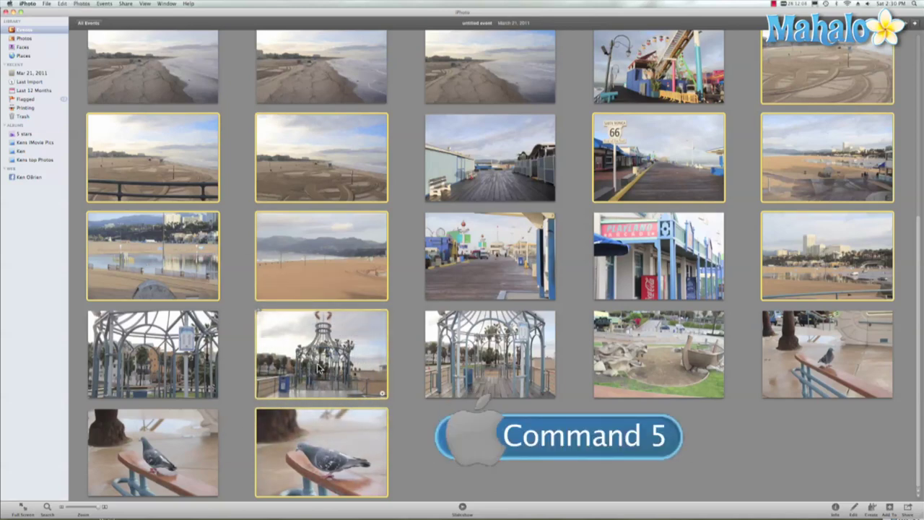
right_click(309, 456)
left_click(498, 444)
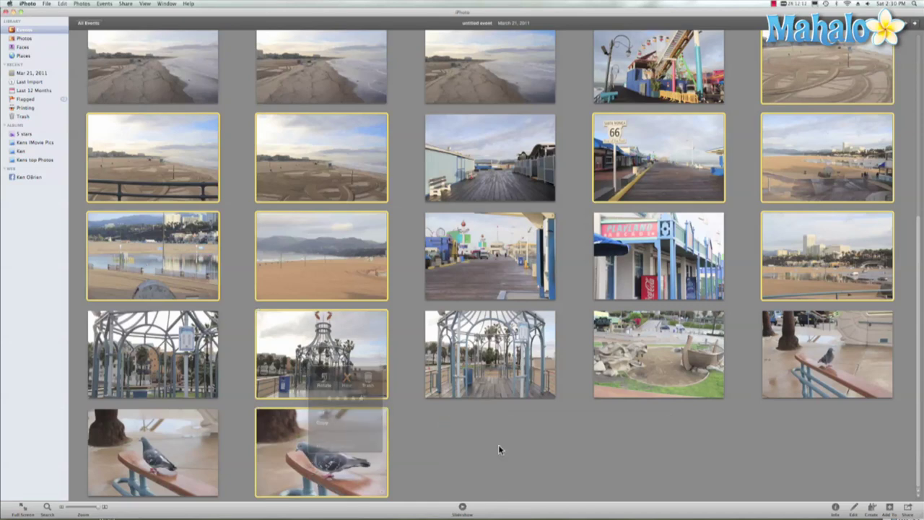
Open the 5 stars smart album from the sidebar's Albums list.
left_click(27, 134)
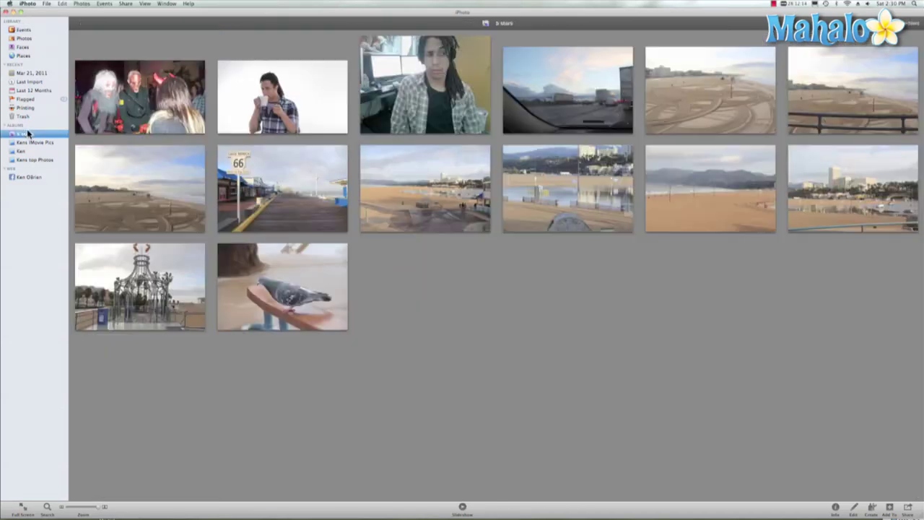